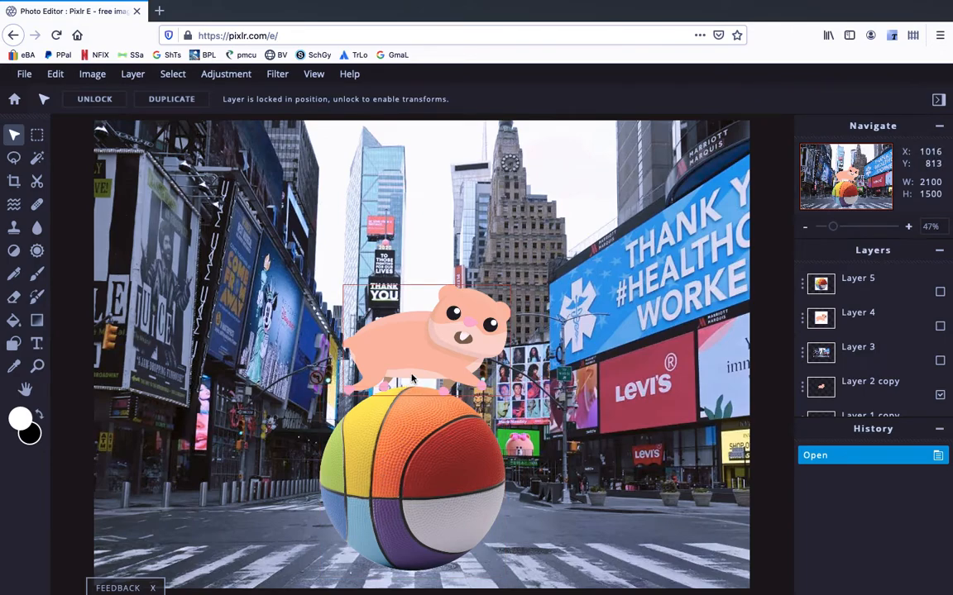
- Switch to the Google Images results for ball and show the size filter options to check the Large setting
key("ctrl+Left")
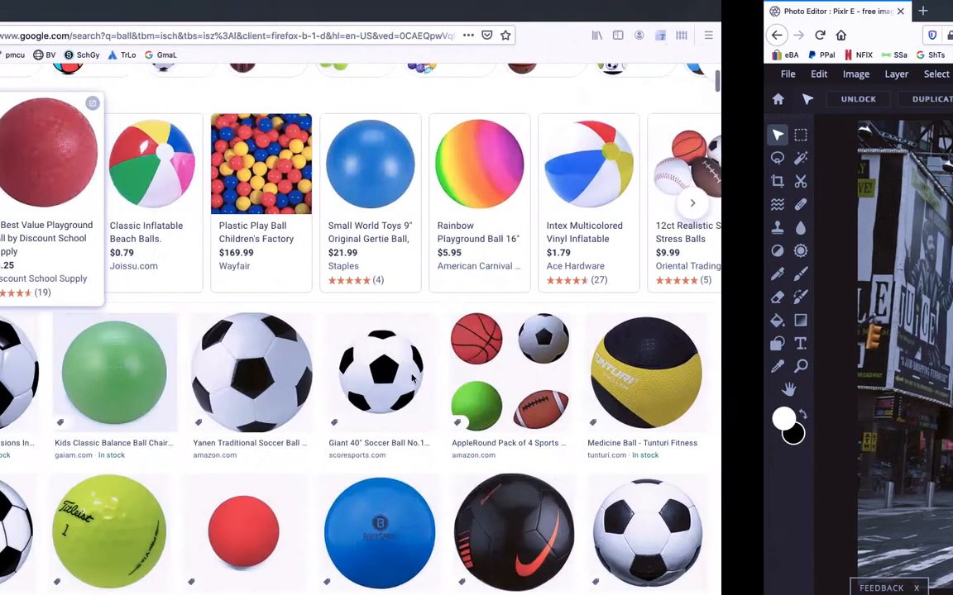
scroll(255, 160, "up", 2)
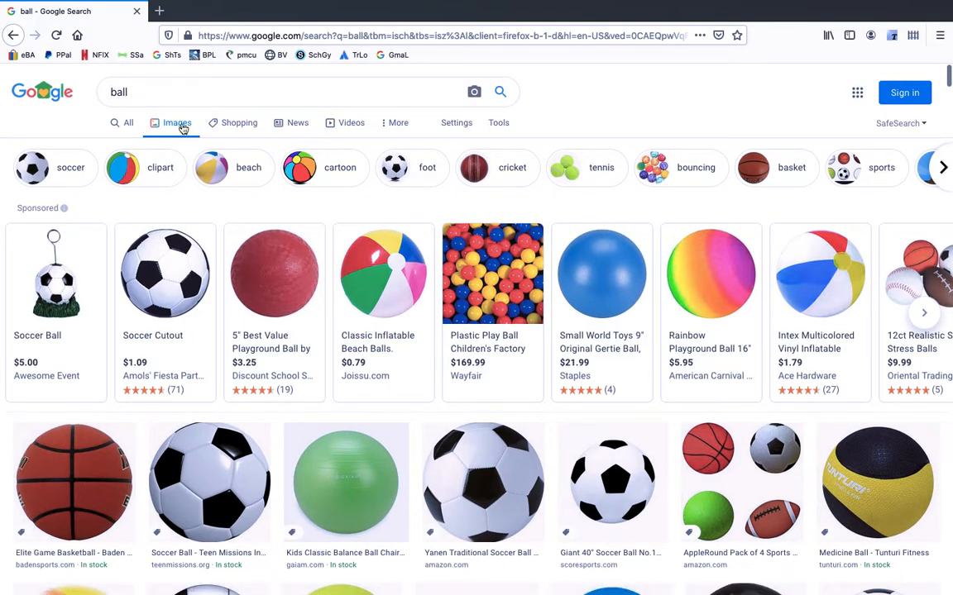
left_click(502, 124)
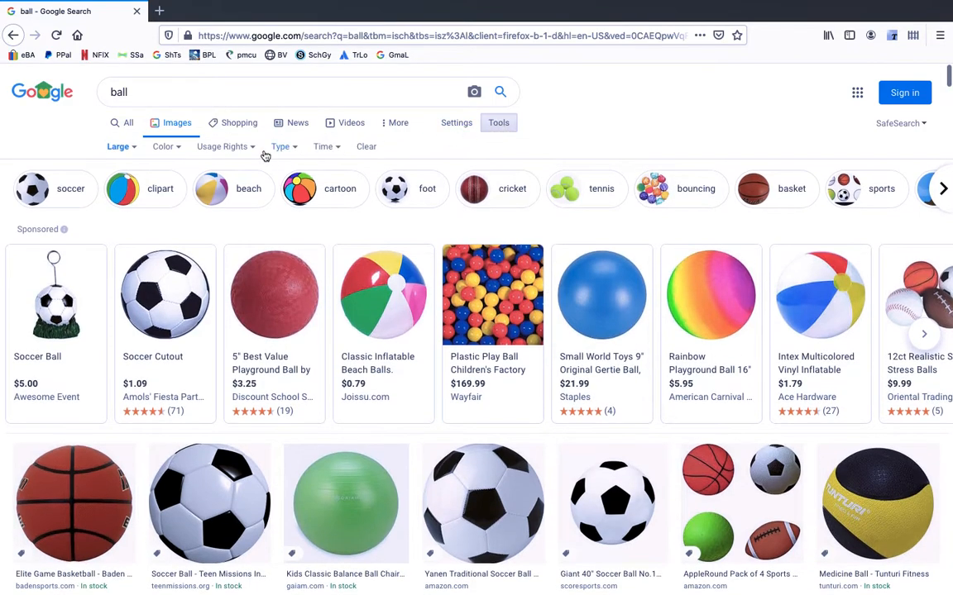
left_click(127, 151)
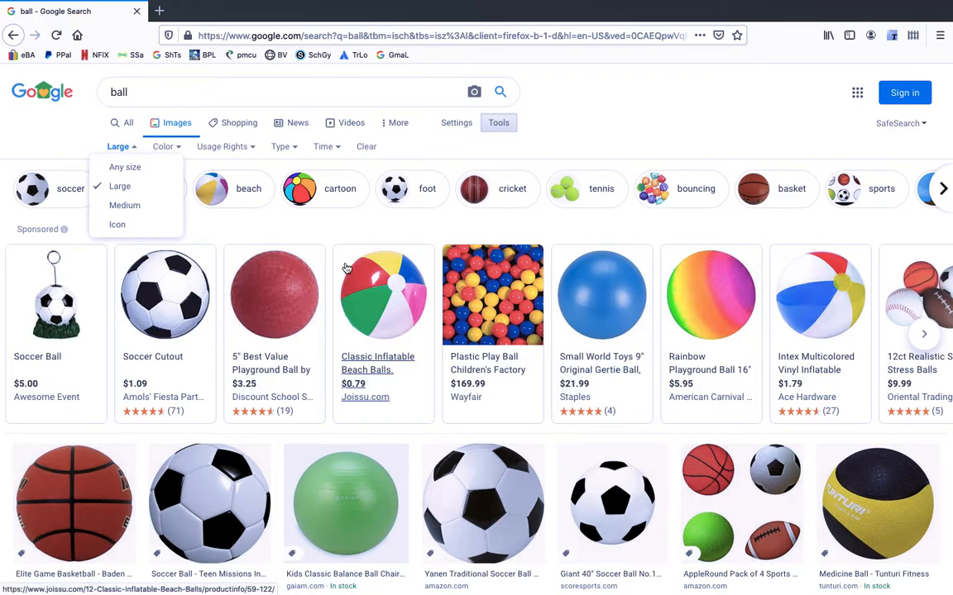
- Find the multicoloured basketball among the ball results, open its large preview and copy the image
scroll(346, 269, "down", 5)
scroll(347, 269, "down", 6)
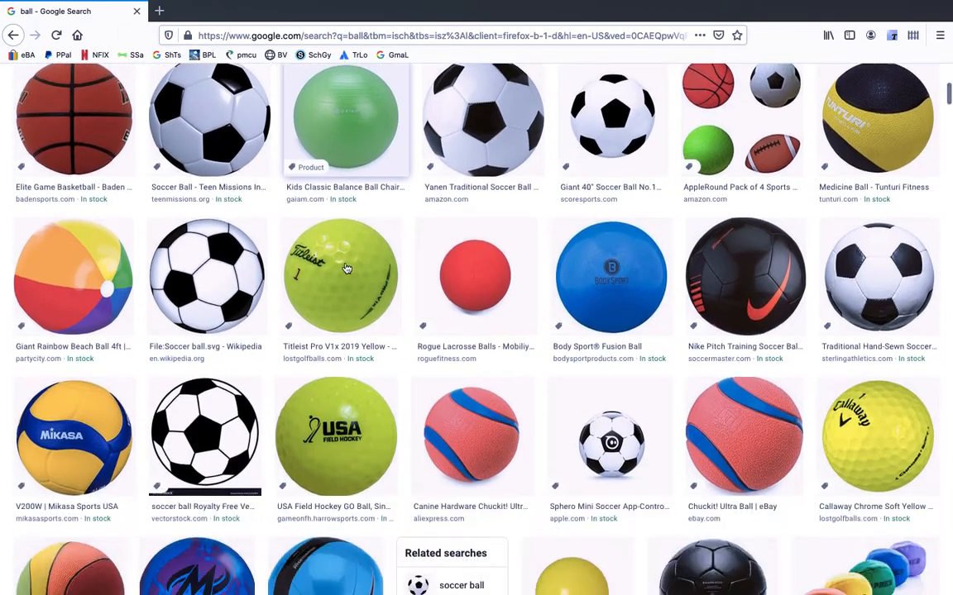
scroll(347, 269, "down", 1)
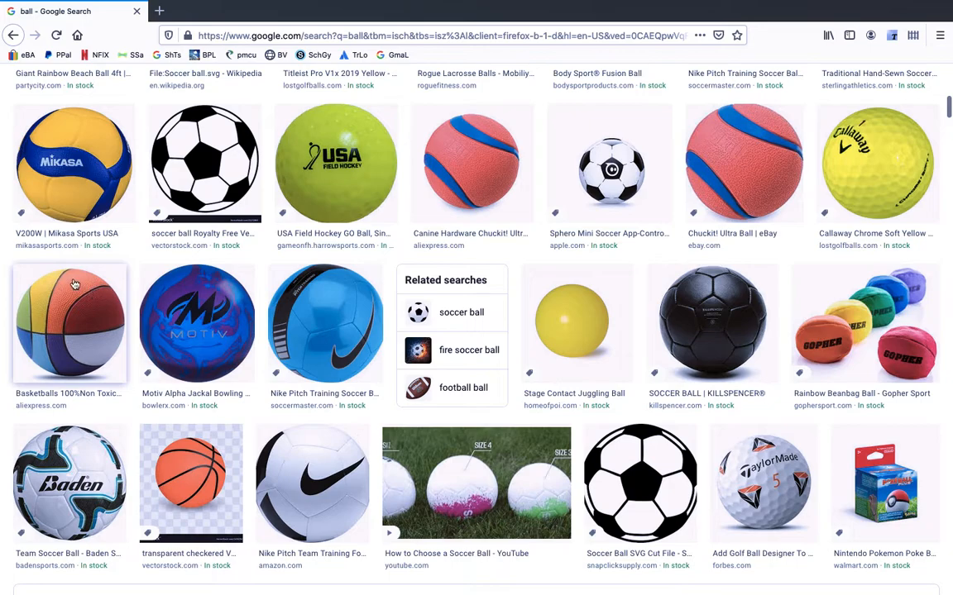
left_click(77, 322)
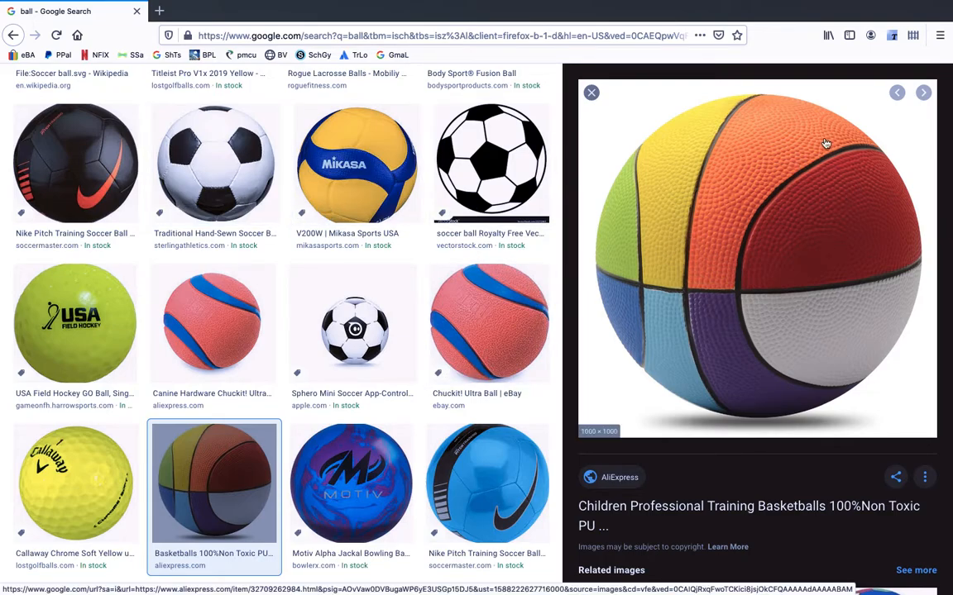
right_click(718, 193)
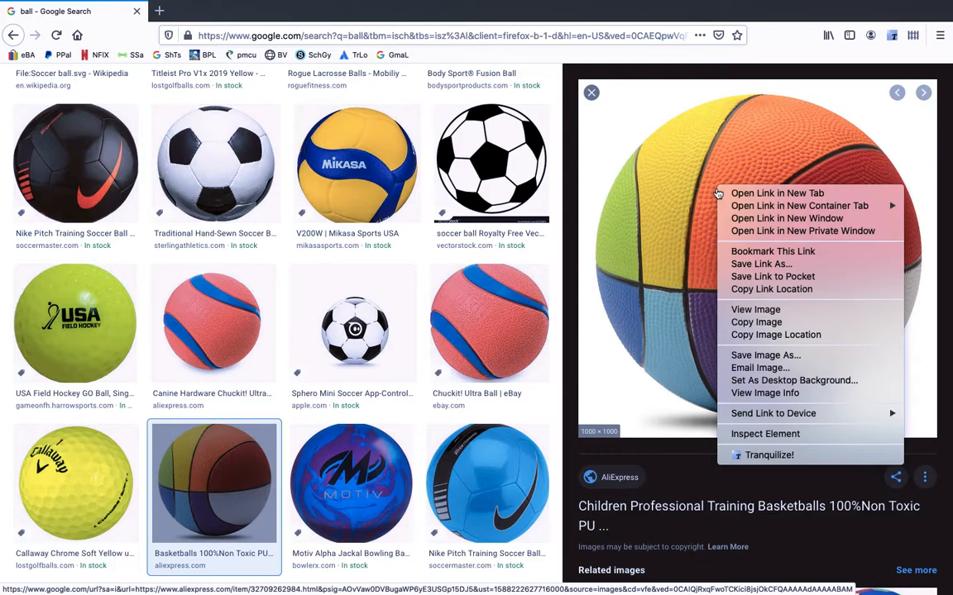
left_click(768, 322)
- Switch back to Pixlr E and create a new blank image with the Ultra HD preset, 3840 x 2160
key("ctrl+Right")
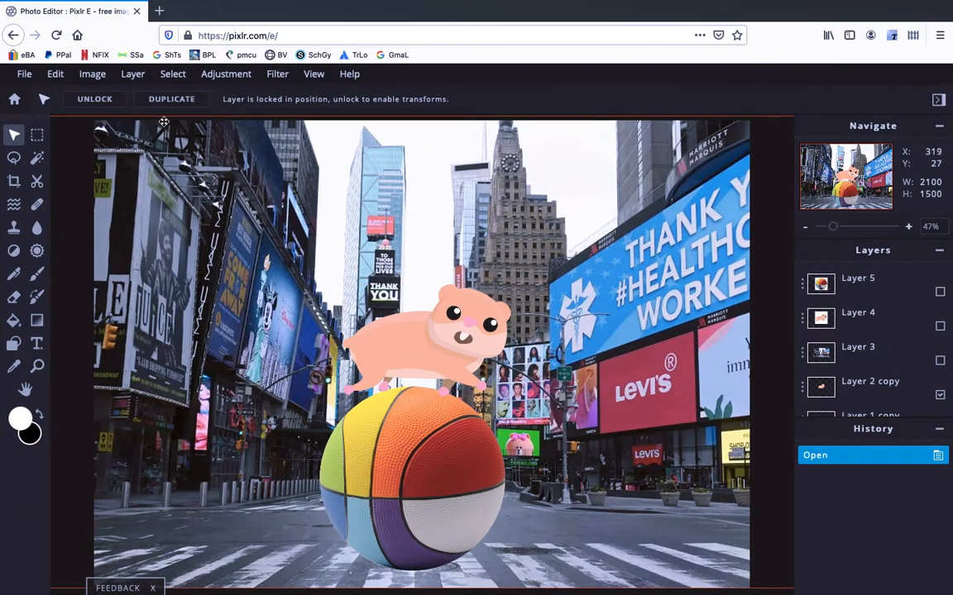
left_click(25, 74)
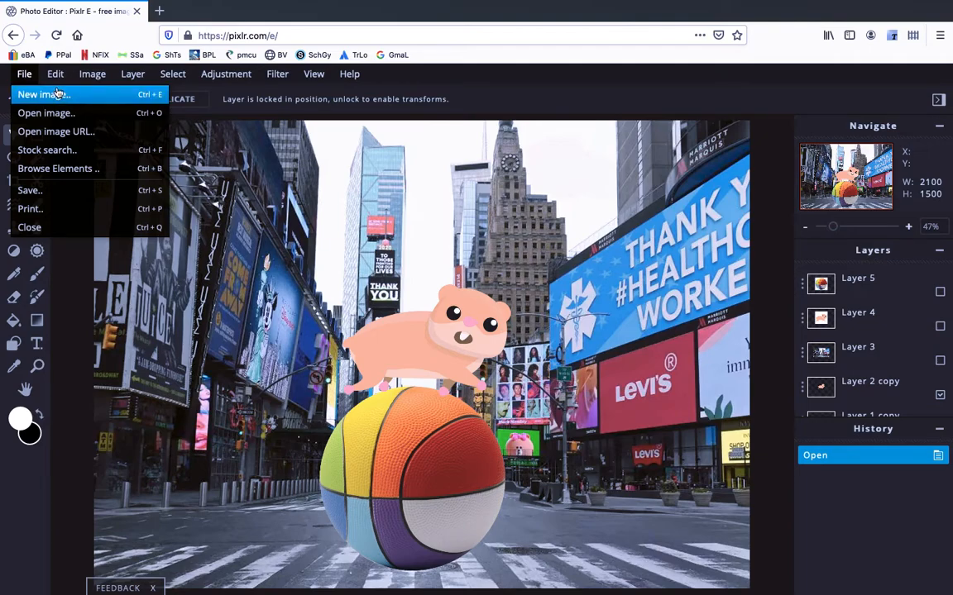
left_click(60, 96)
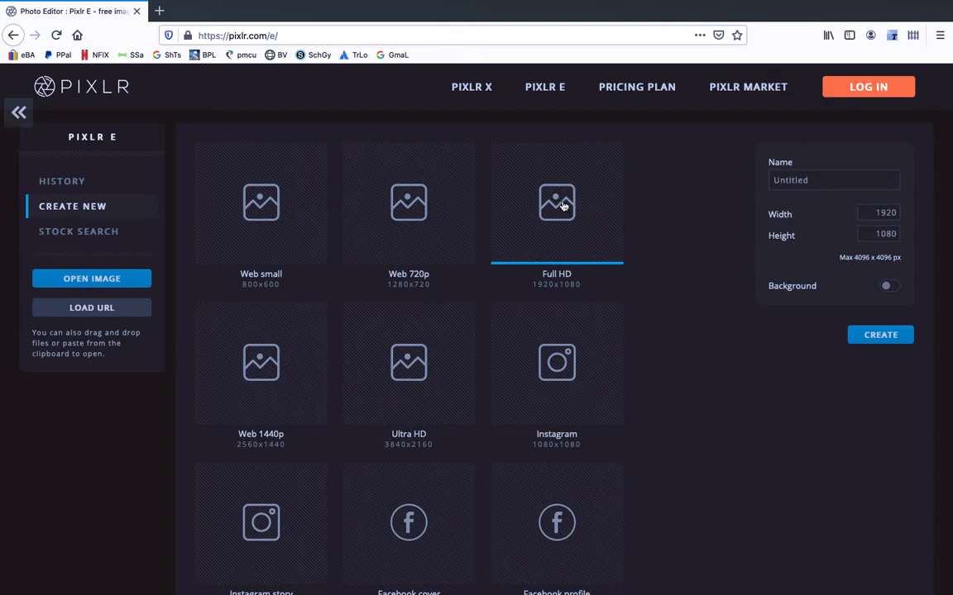
left_click(402, 378)
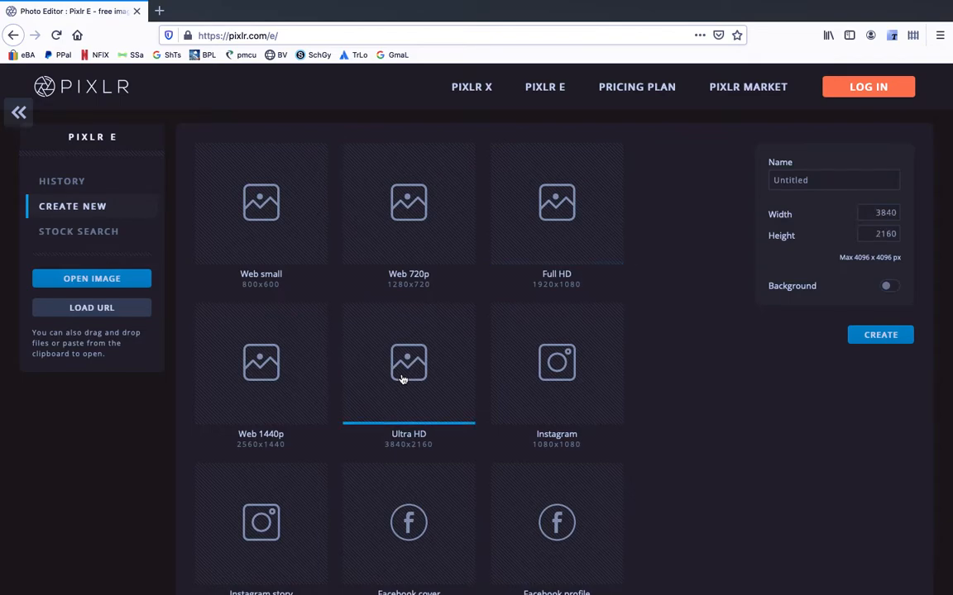
left_click(877, 335)
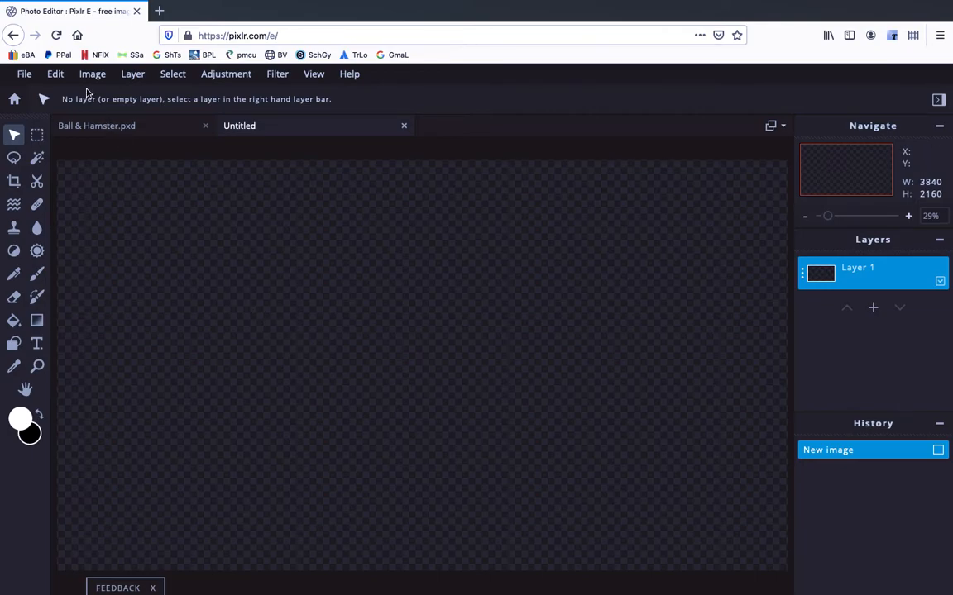
- Paste the copied basketball picture into the blank image as a new layer and deselect it
left_click(56, 76)
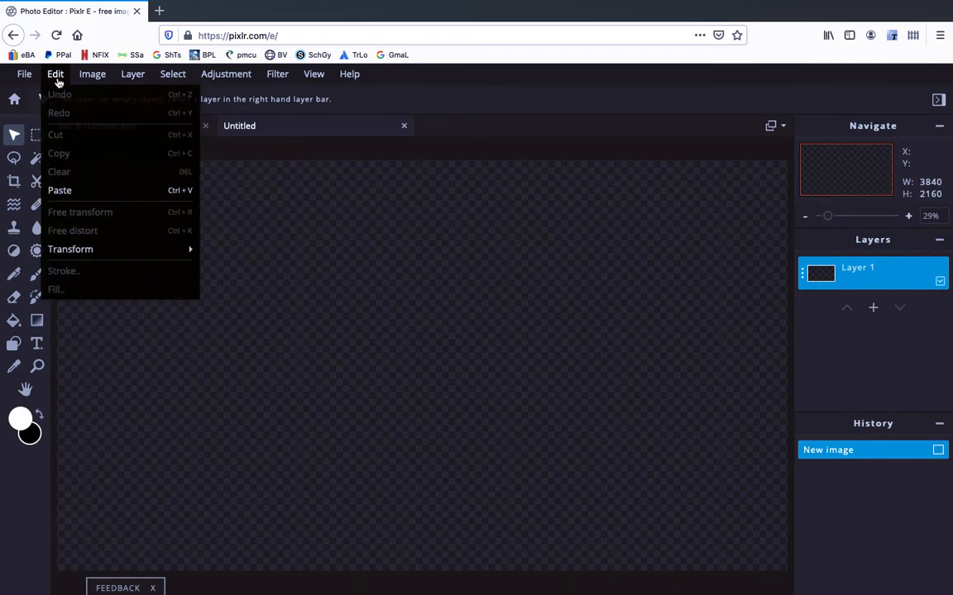
left_click(82, 193)
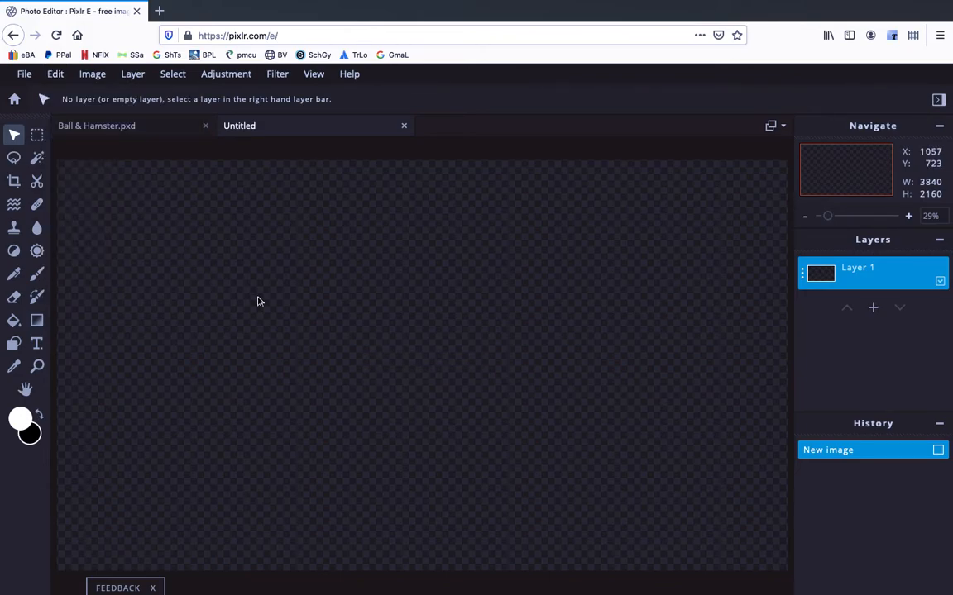
key("super+v")
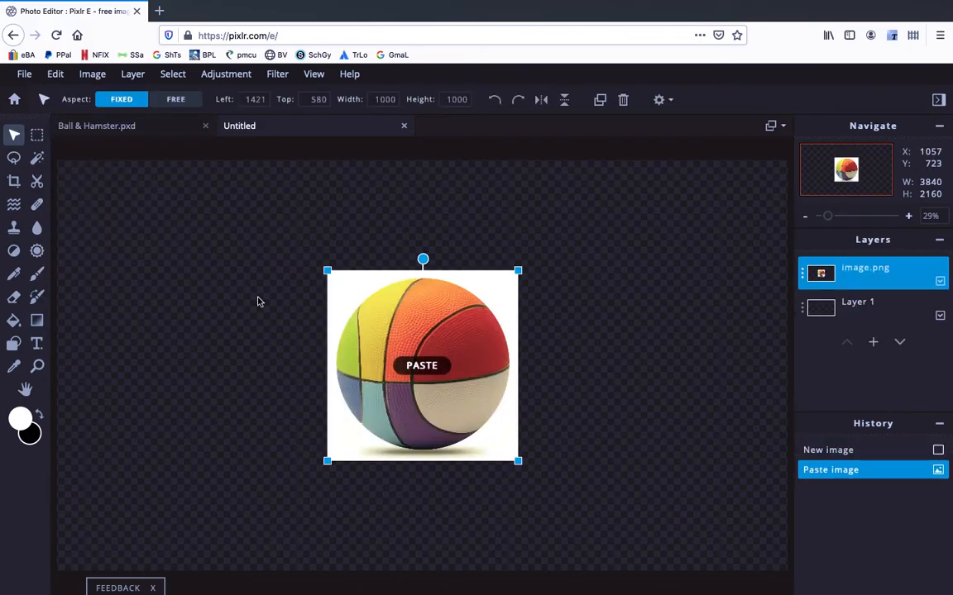
left_click(55, 76)
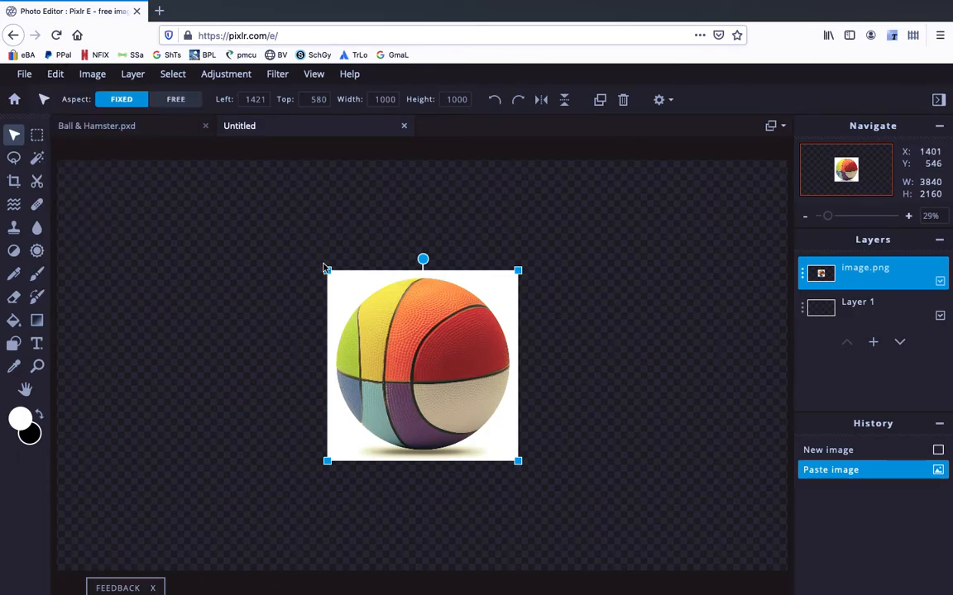
left_click(616, 310)
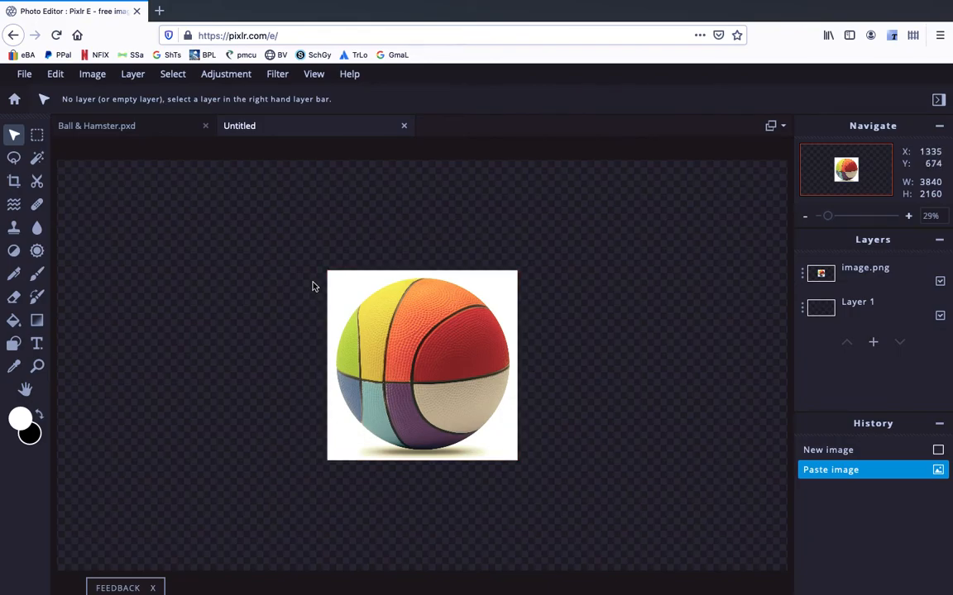
- Switch to Google Images and search for "hamster running cartoon"
key("ctrl+Left")
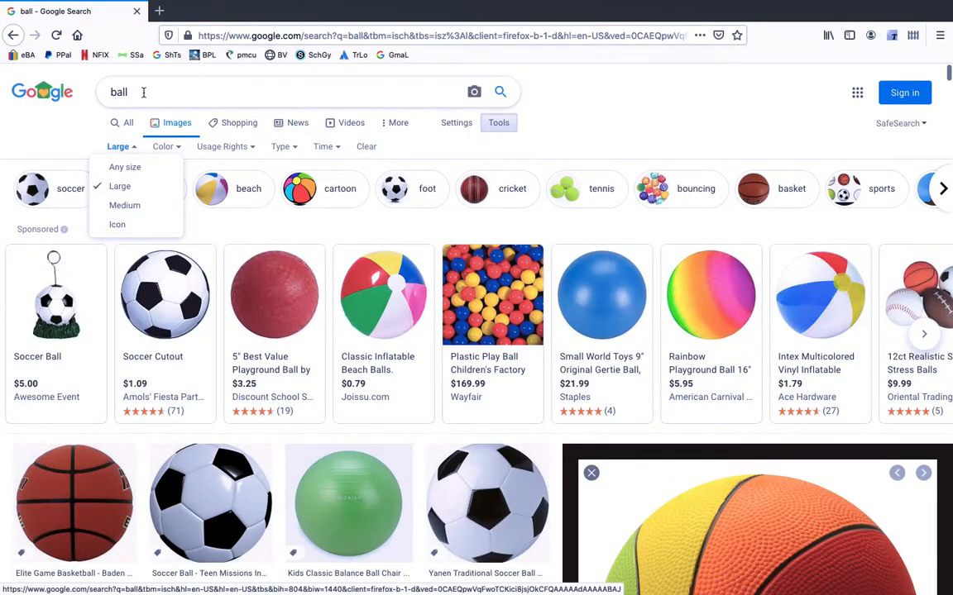
left_click(143, 92)
double_click(143, 91)
type("hamster running ")
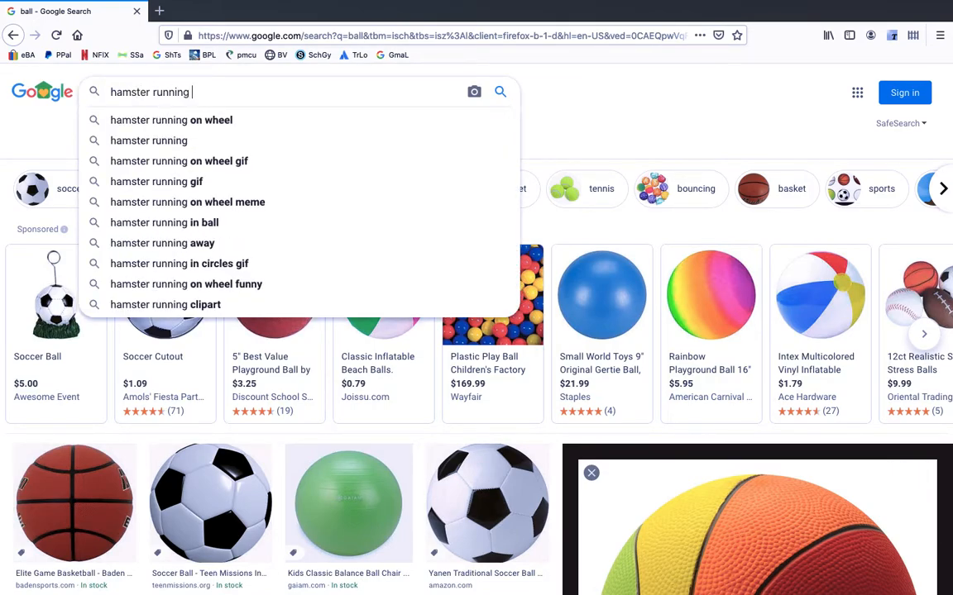
type("cartoon")
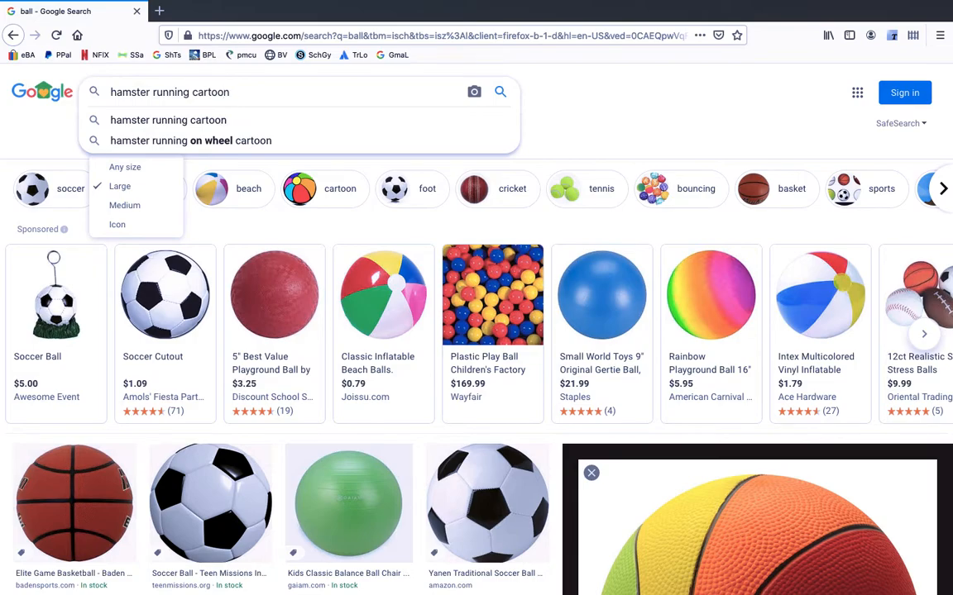
key("Return")
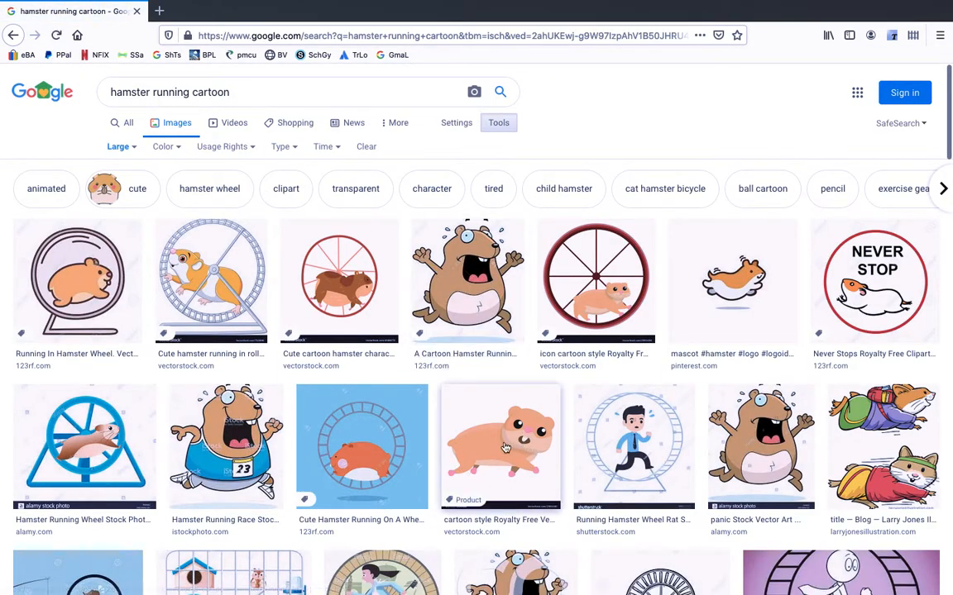
- Open the preview of the VectorStock running hamster on a plain white background and copy the image
left_click(511, 449)
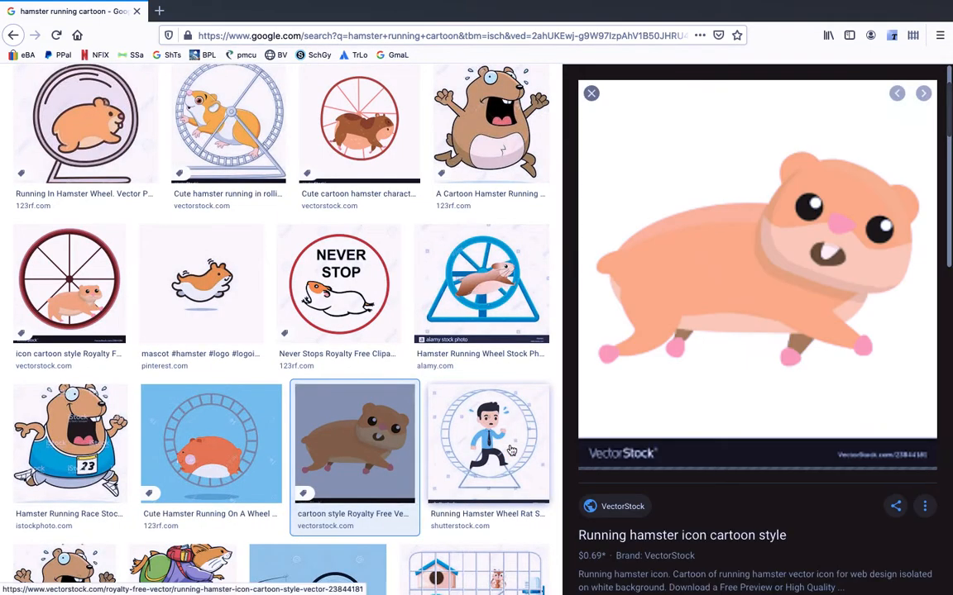
scroll(228, 356, "up", 4)
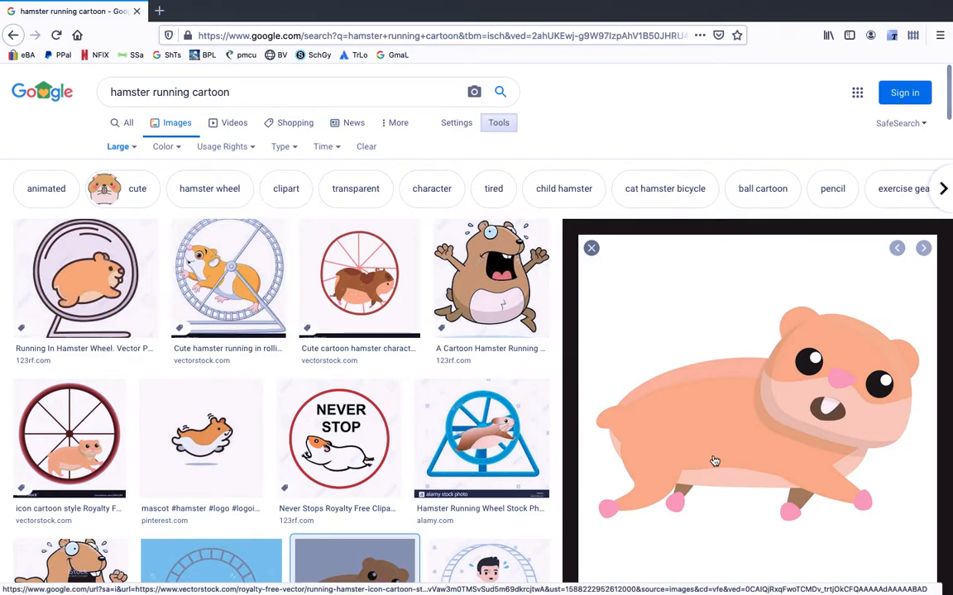
right_click(722, 403)
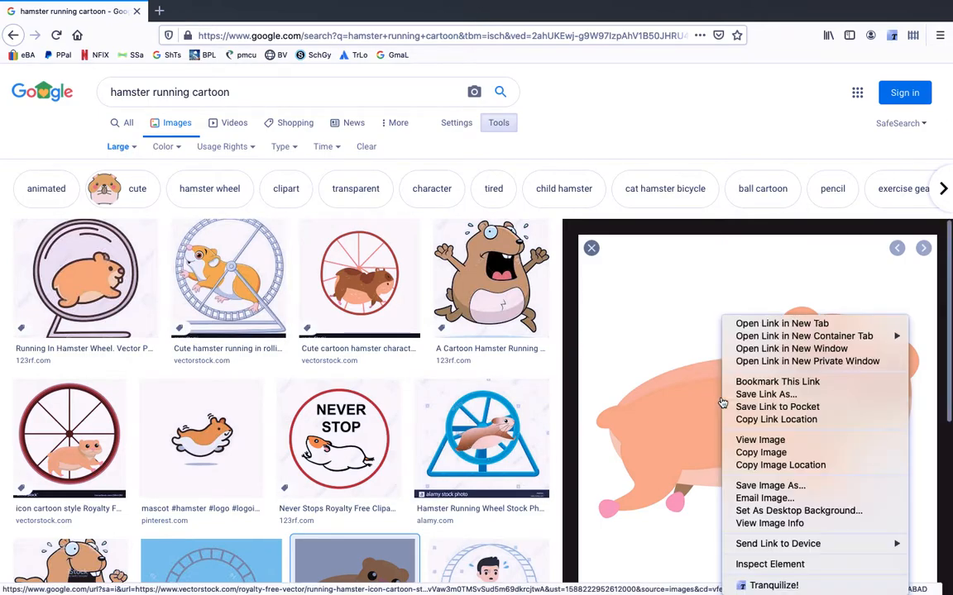
left_click(784, 453)
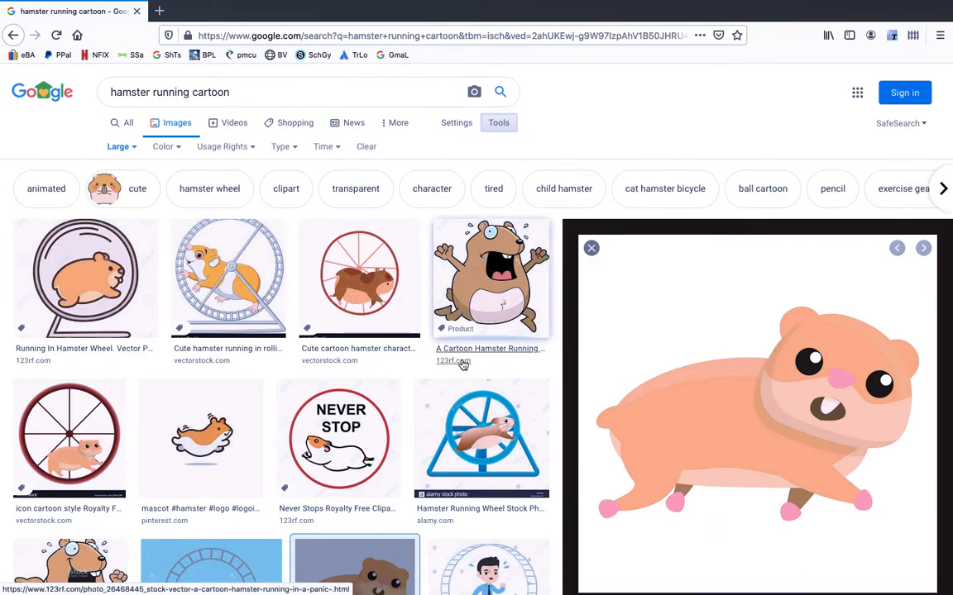
- Switch back to Pixlr E and paste the copied hamster picture as a new layer above the basketball
key("ctrl+Right")
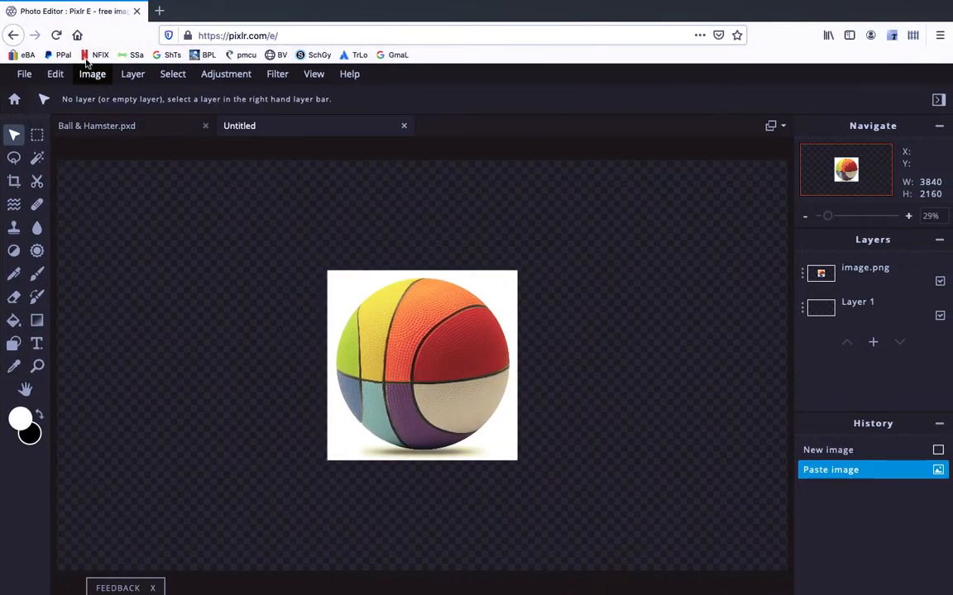
left_click(56, 73)
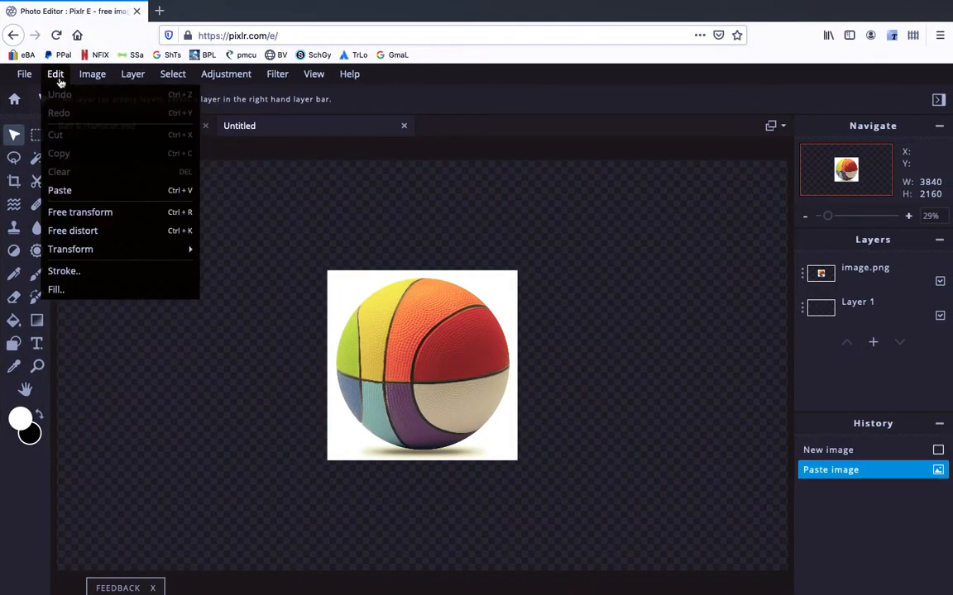
left_click(79, 190)
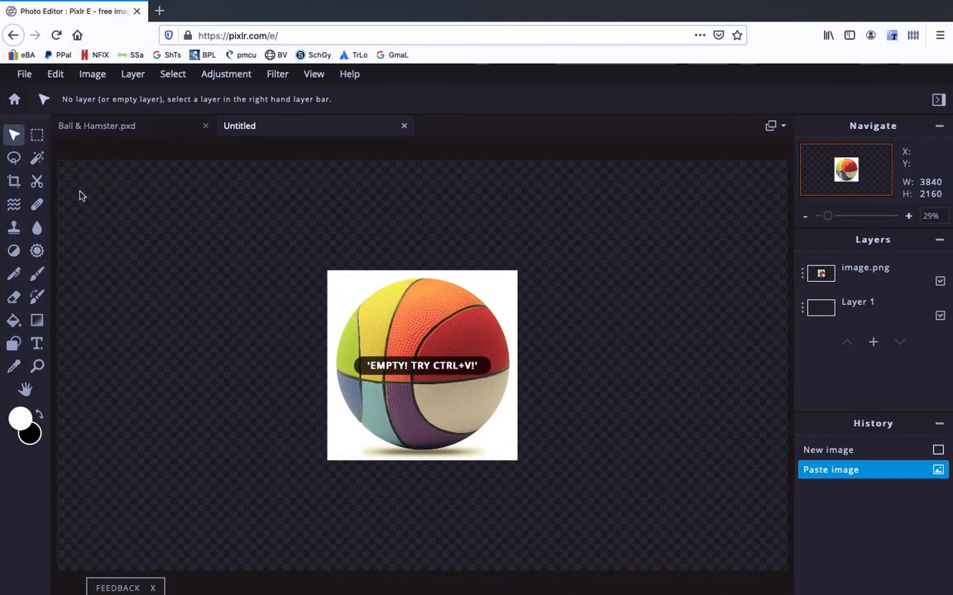
left_click(57, 77)
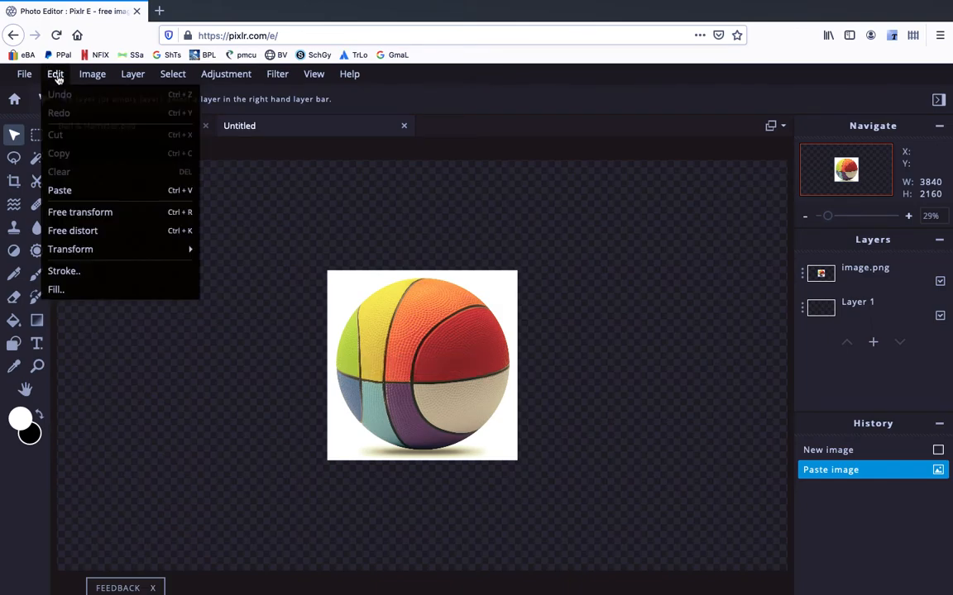
left_click(90, 197)
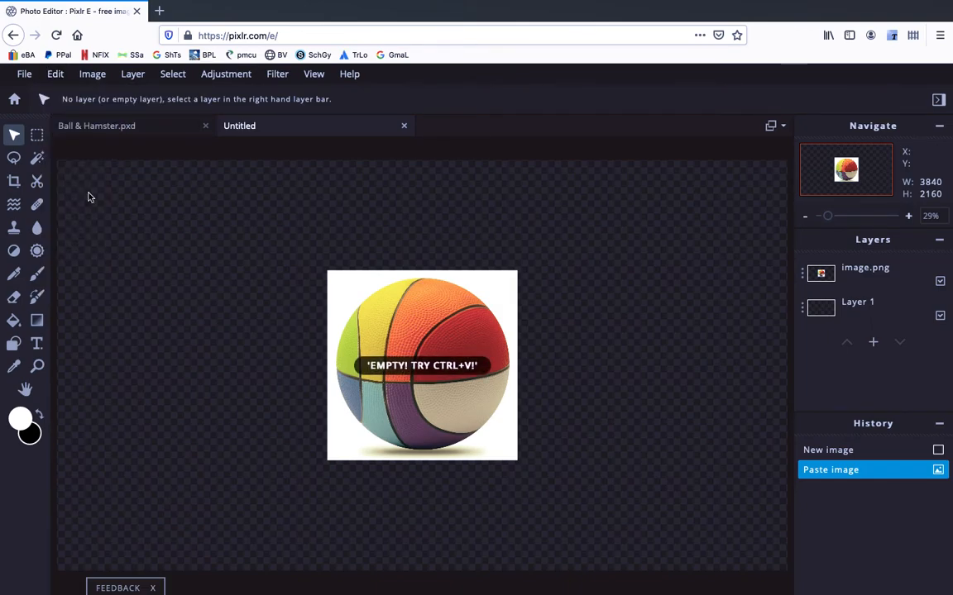
left_click(57, 78)
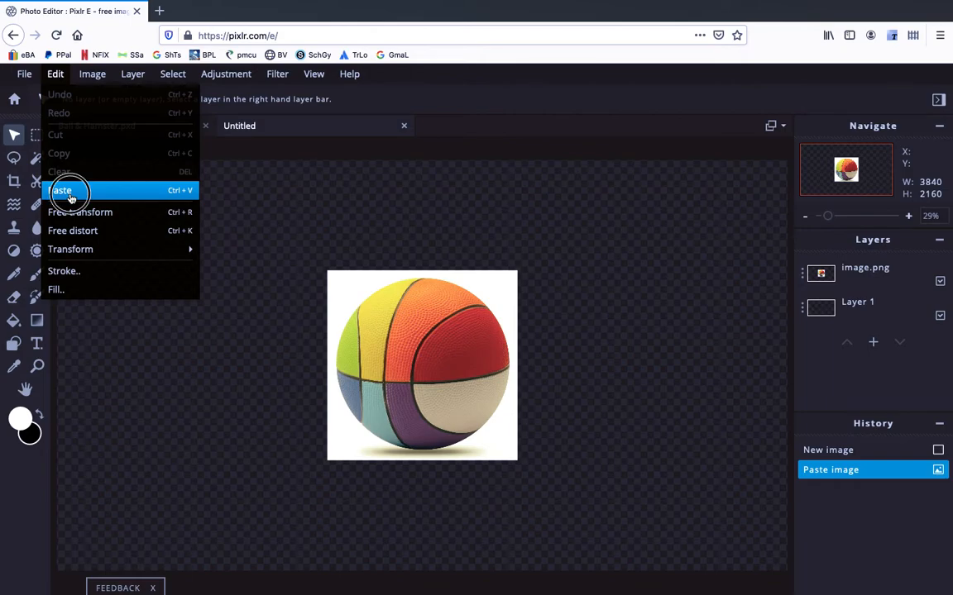
left_click(71, 198)
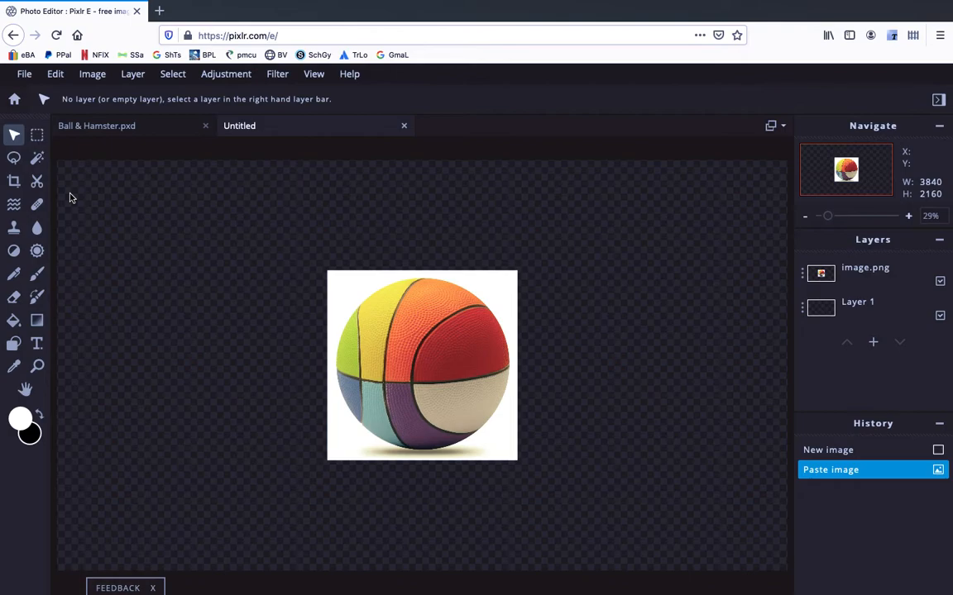
key("ctrl+v")
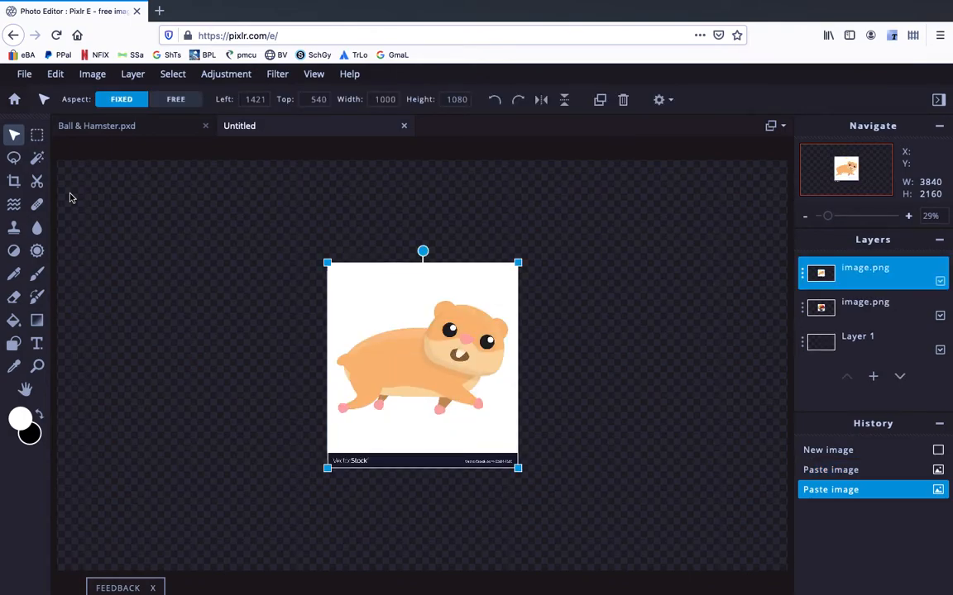
left_click(58, 77)
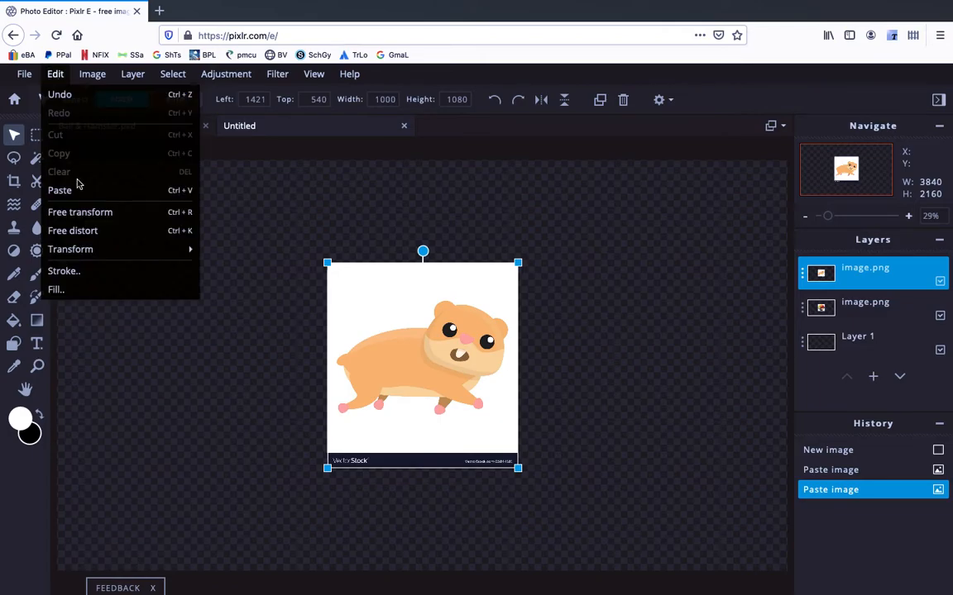
left_click(180, 212)
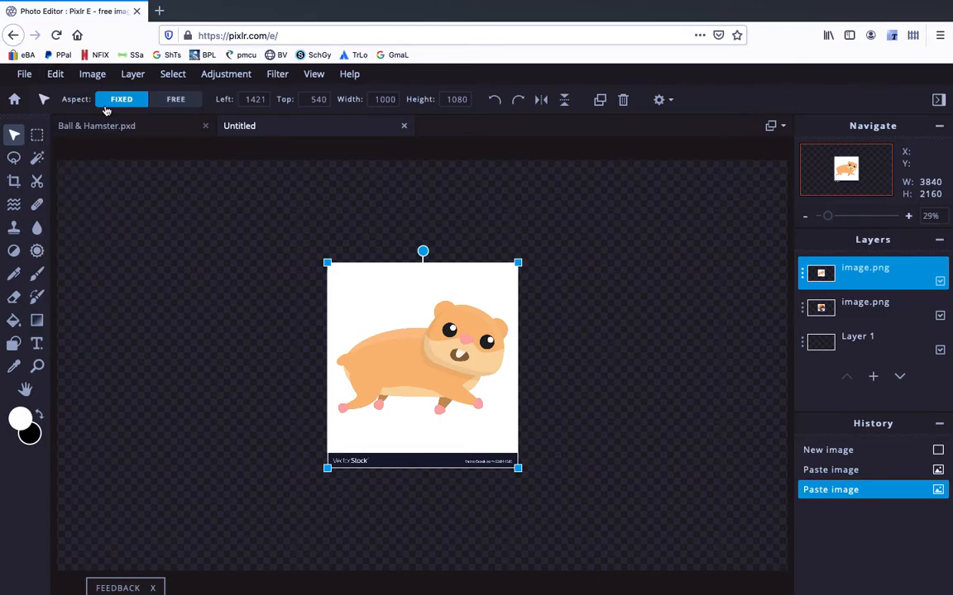
left_click(56, 75)
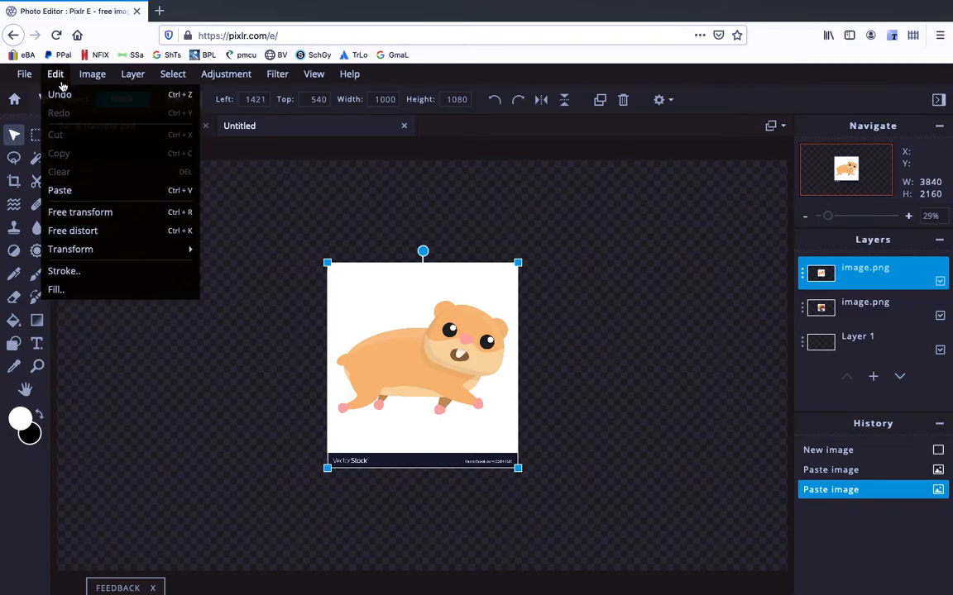
left_click(87, 194)
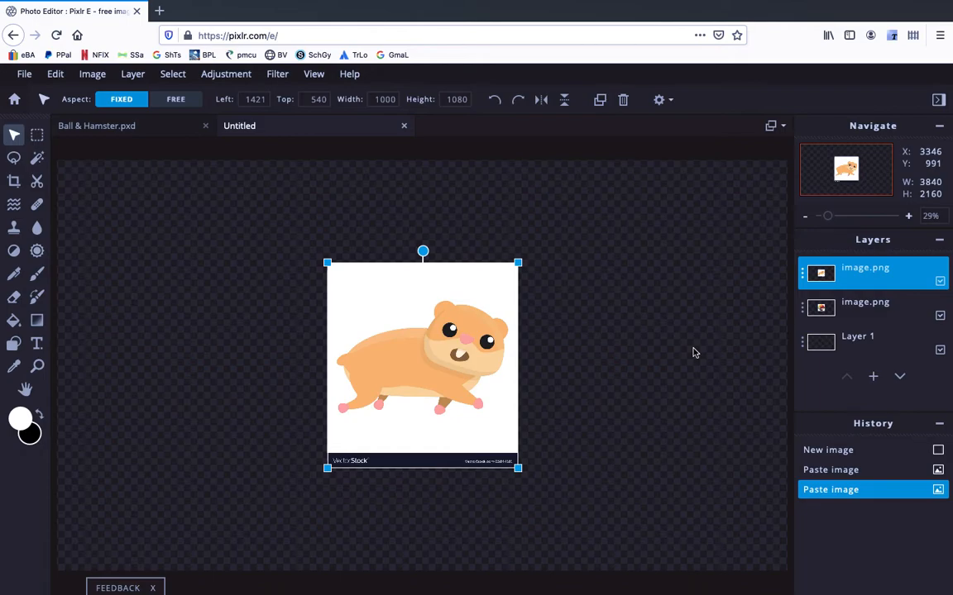
- Switch to Google Images and search for "times square empty"
key("ctrl+Left")
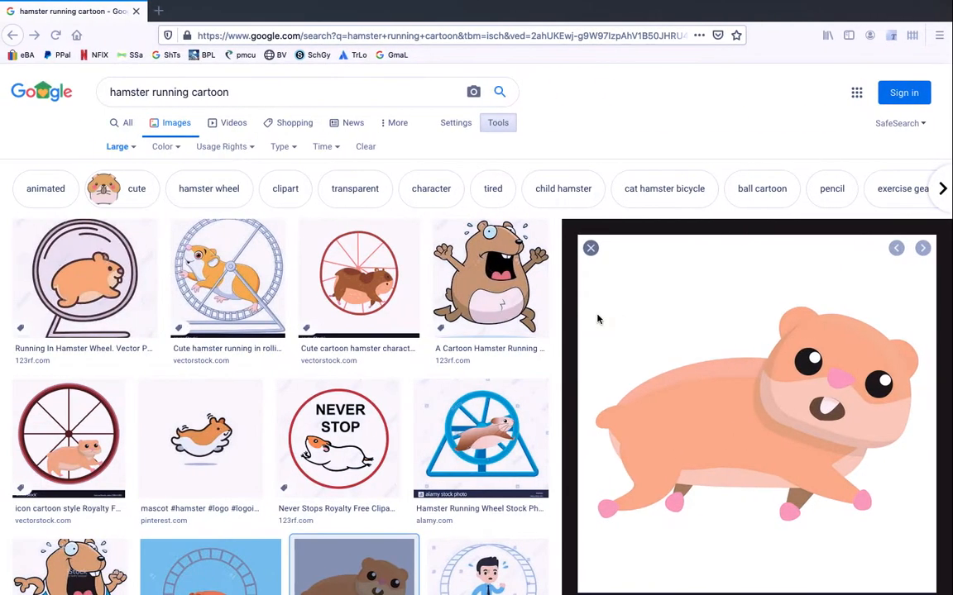
left_click_drag(231, 93, 108, 93)
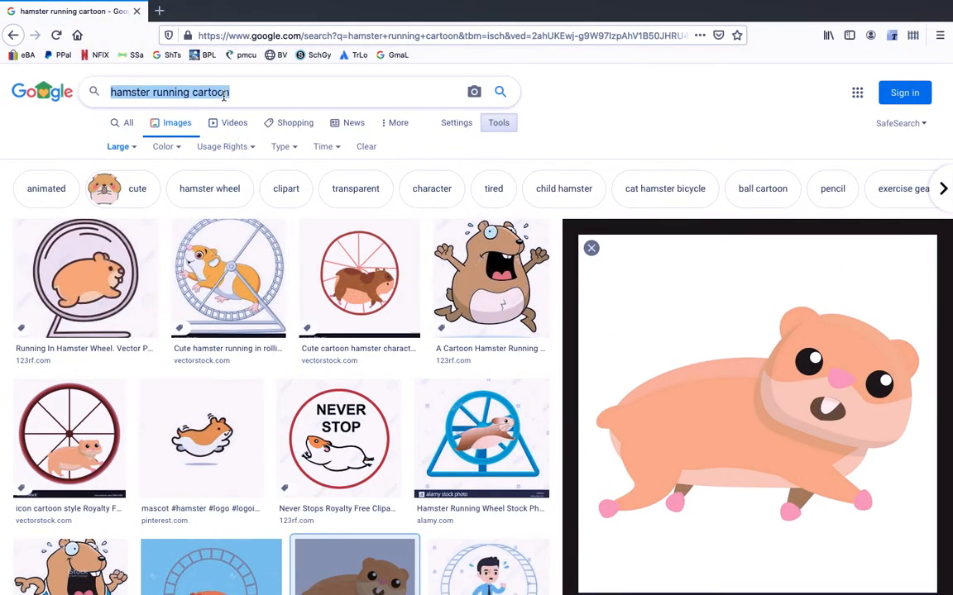
type("times sq")
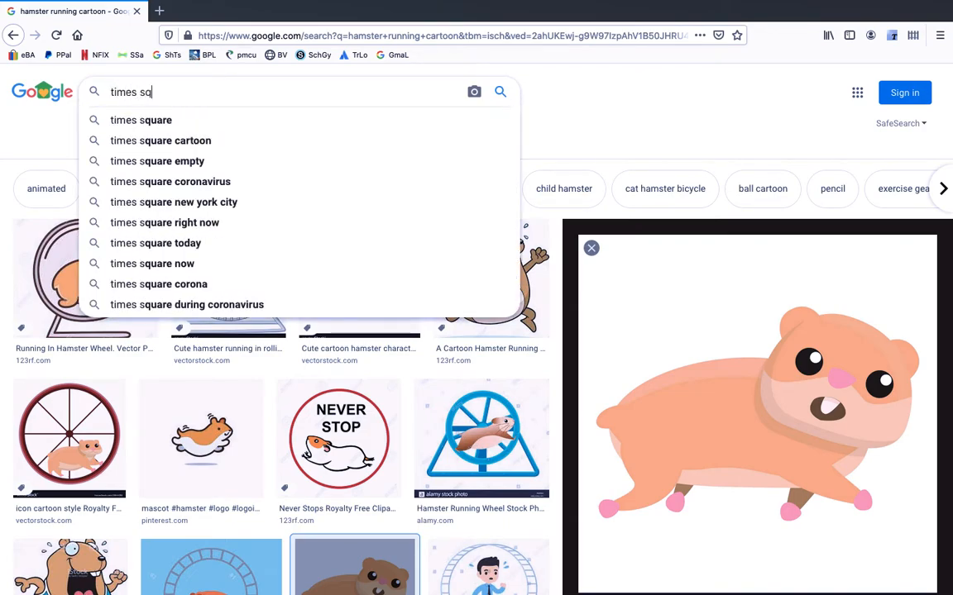
type("uare empty")
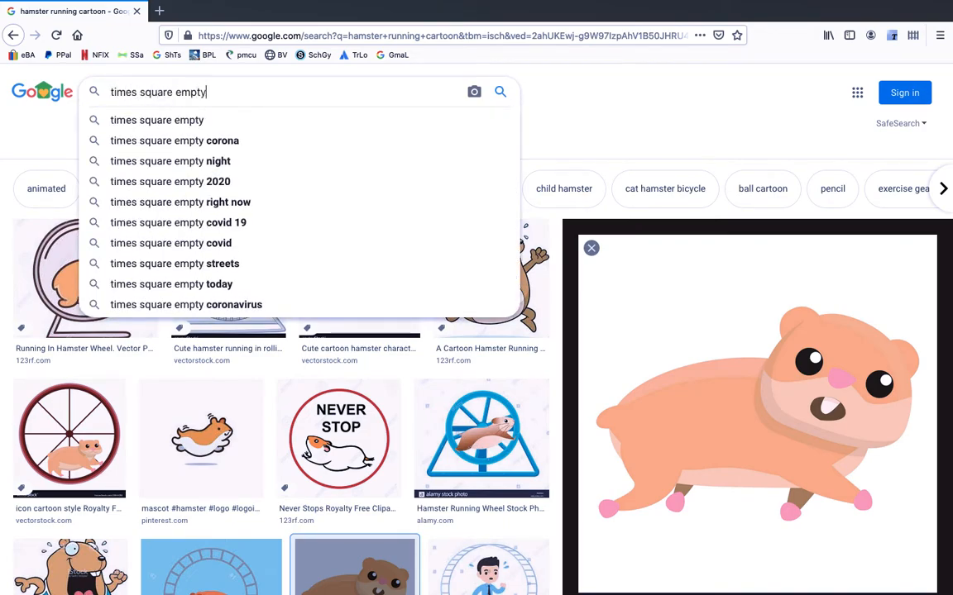
key("Return")
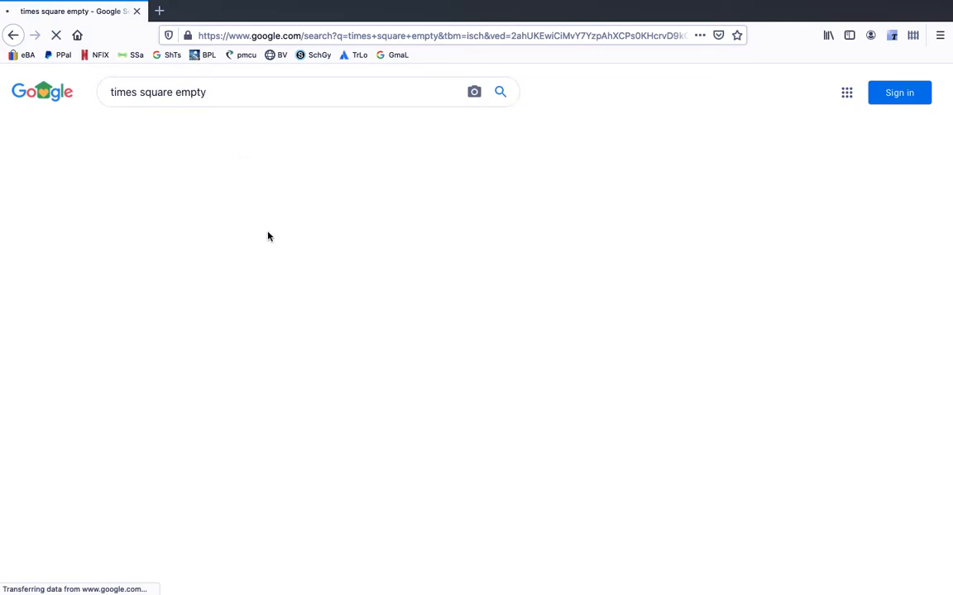
- Browse the Times Square results and open the preview of the CNN photo with the "Thank you #healthcare workers!" billboard
scroll(301, 262, "down", 1)
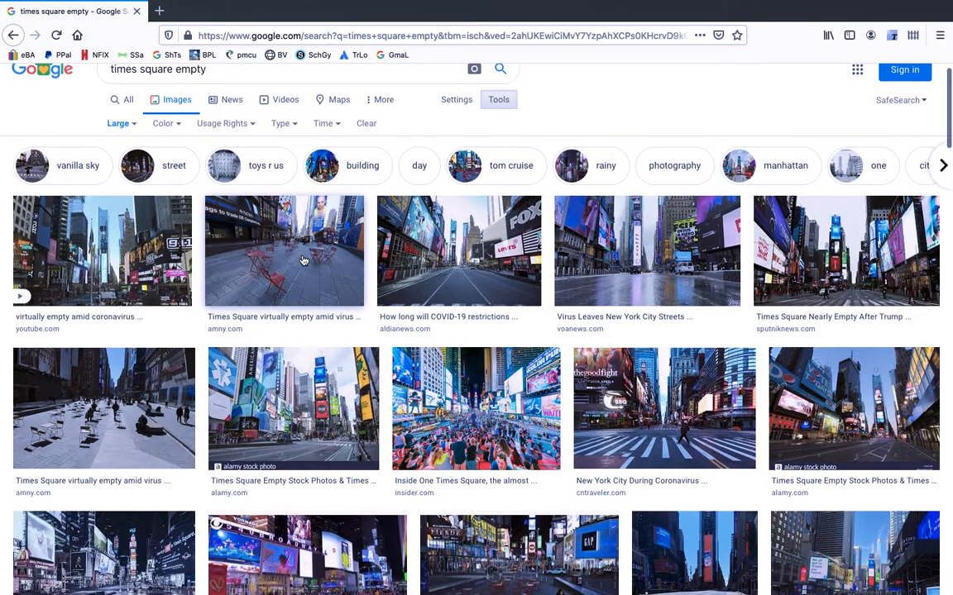
scroll(303, 261, "down", 5)
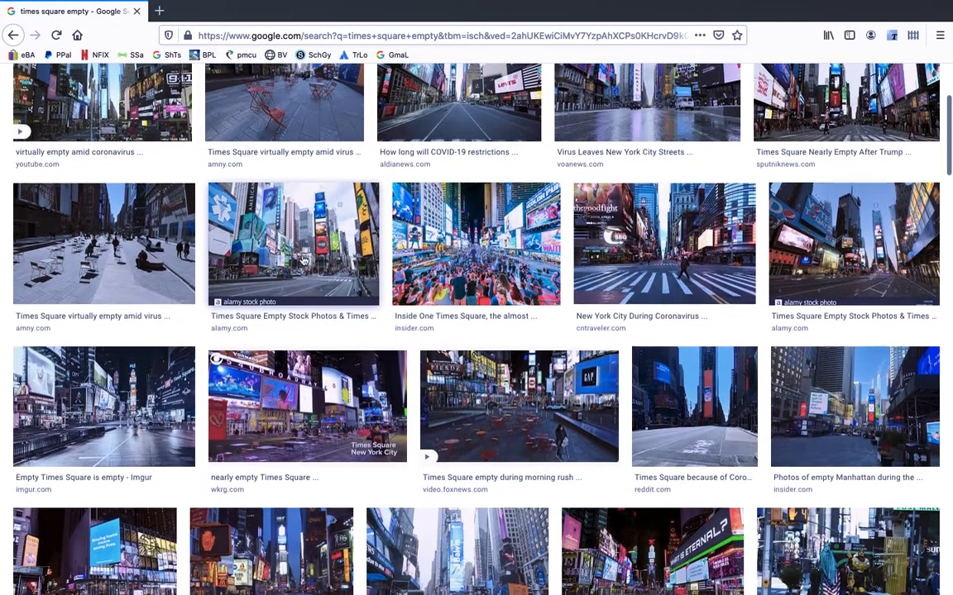
scroll(304, 261, "down", 5)
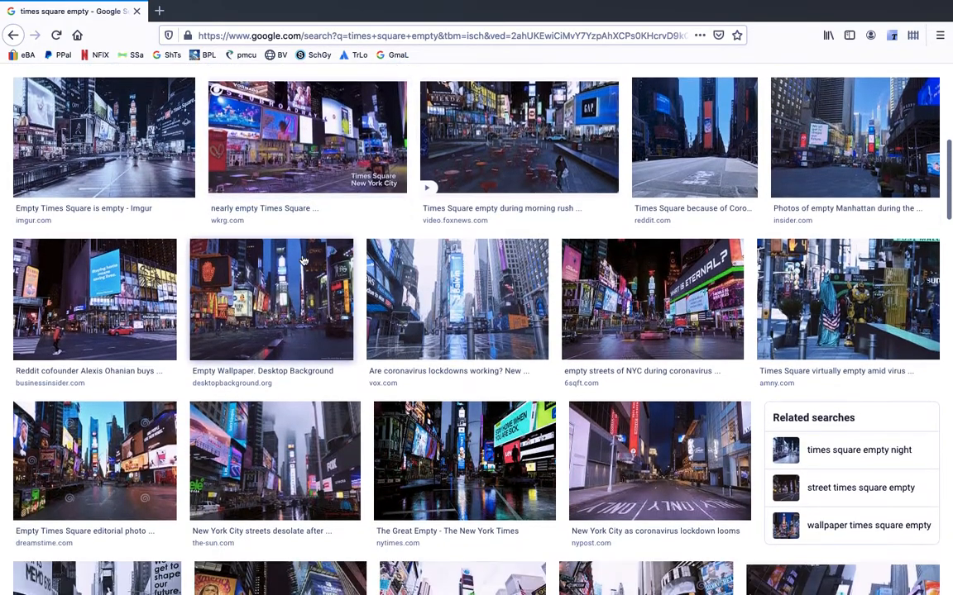
scroll(304, 262, "down", 6)
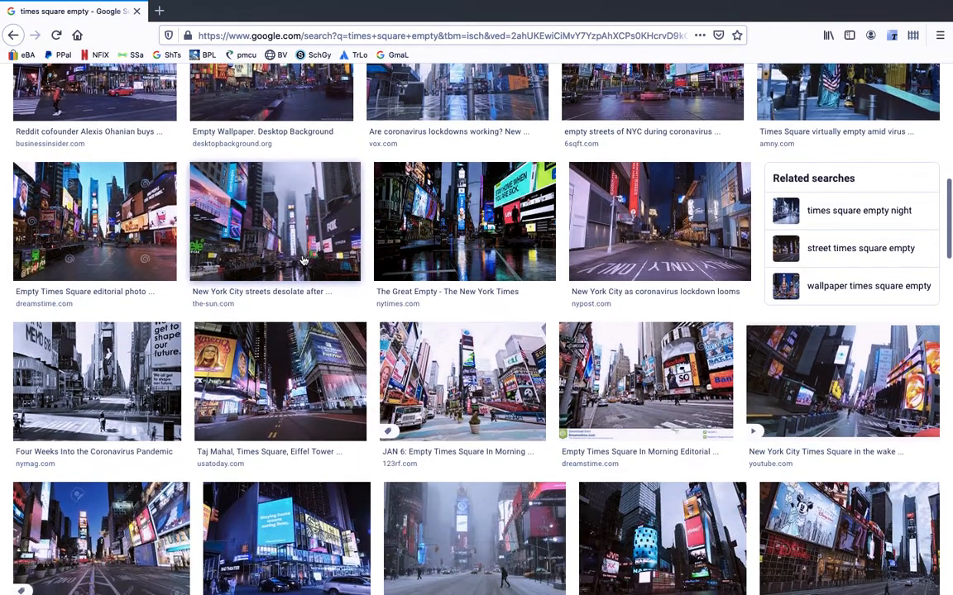
scroll(304, 262, "down", 4)
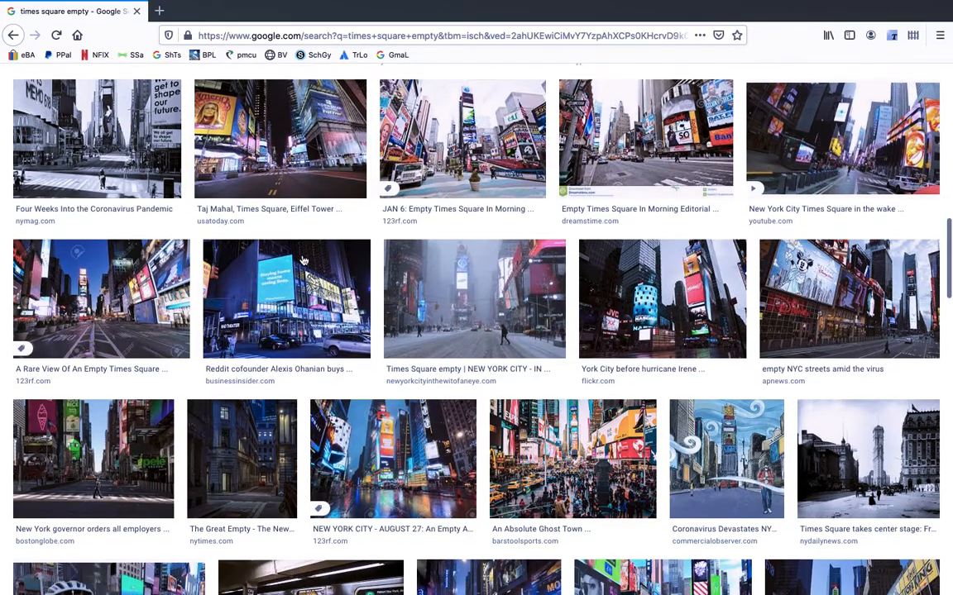
scroll(301, 259, "down", 9)
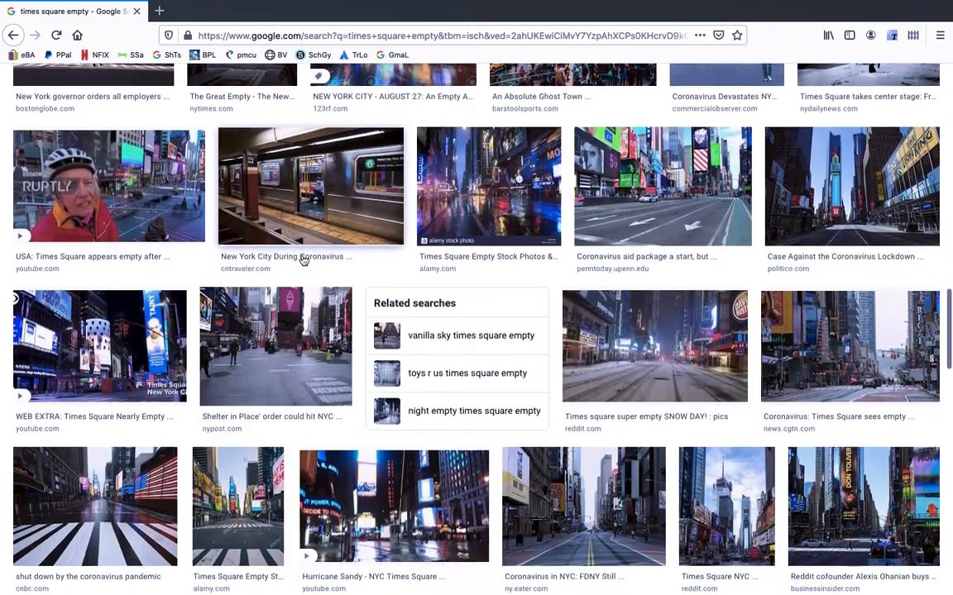
scroll(303, 260, "down", 4)
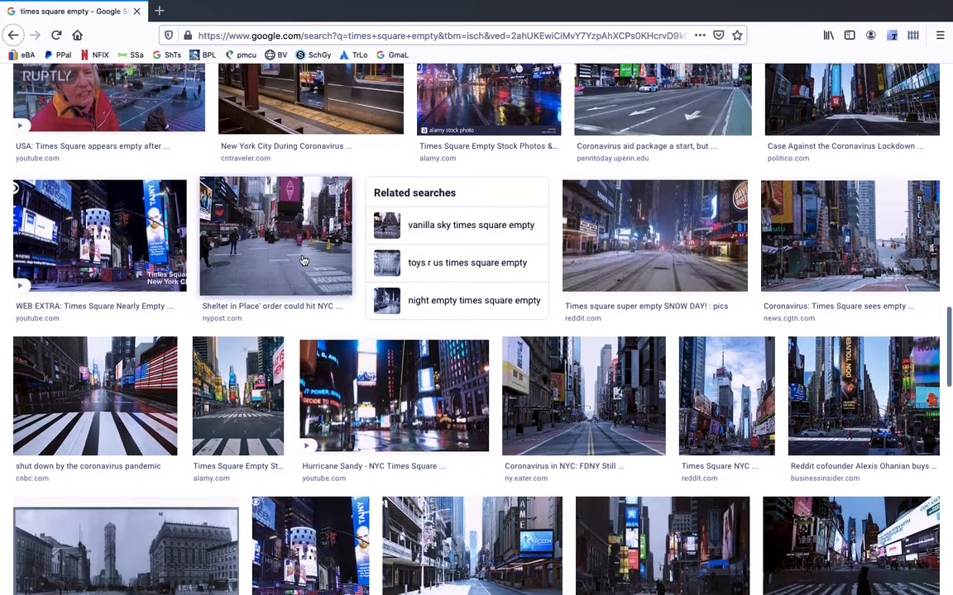
scroll(303, 259, "down", 5)
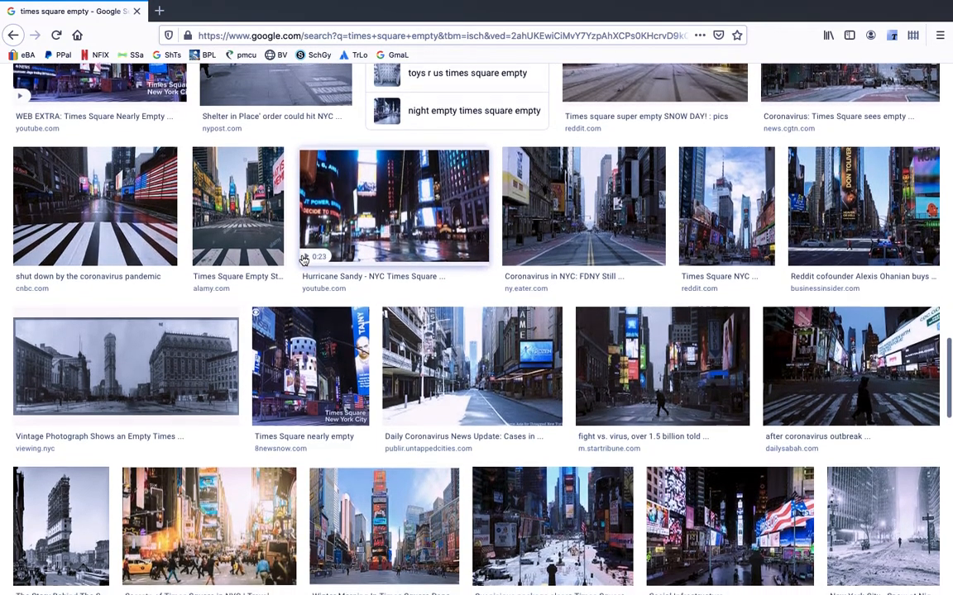
scroll(302, 260, "down", 4)
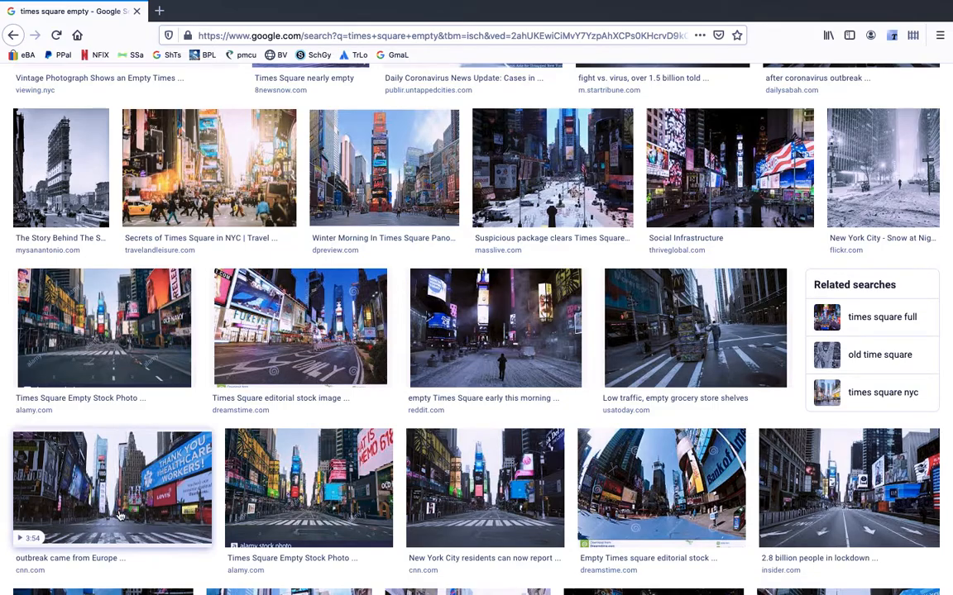
left_click(110, 465)
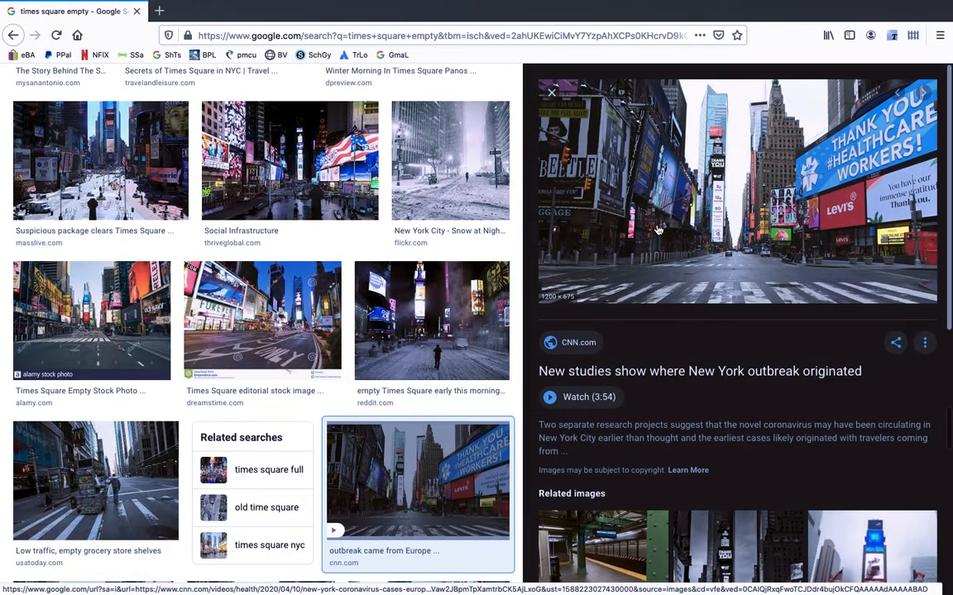
- Copy the previewed Times Square photo, switch back to Pixlr E and paste it as a new layer above the hamster
right_click(671, 186)
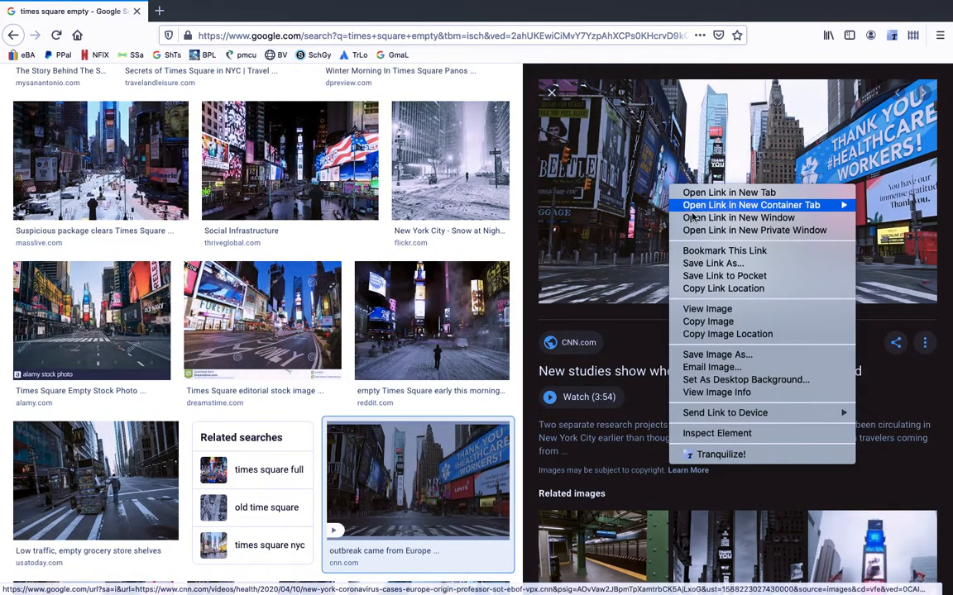
left_click(703, 322)
key("ctrl+Right")
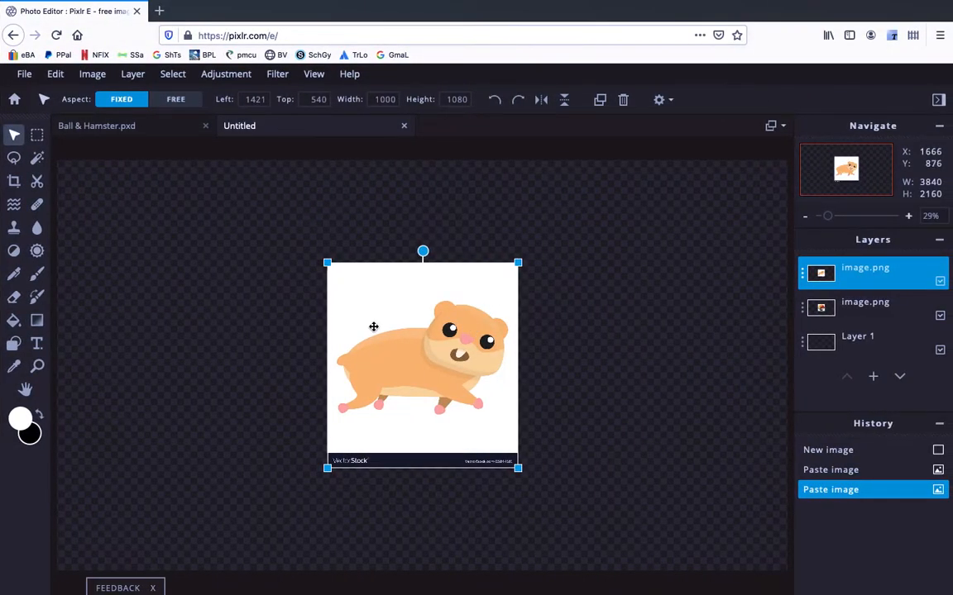
key("super+v")
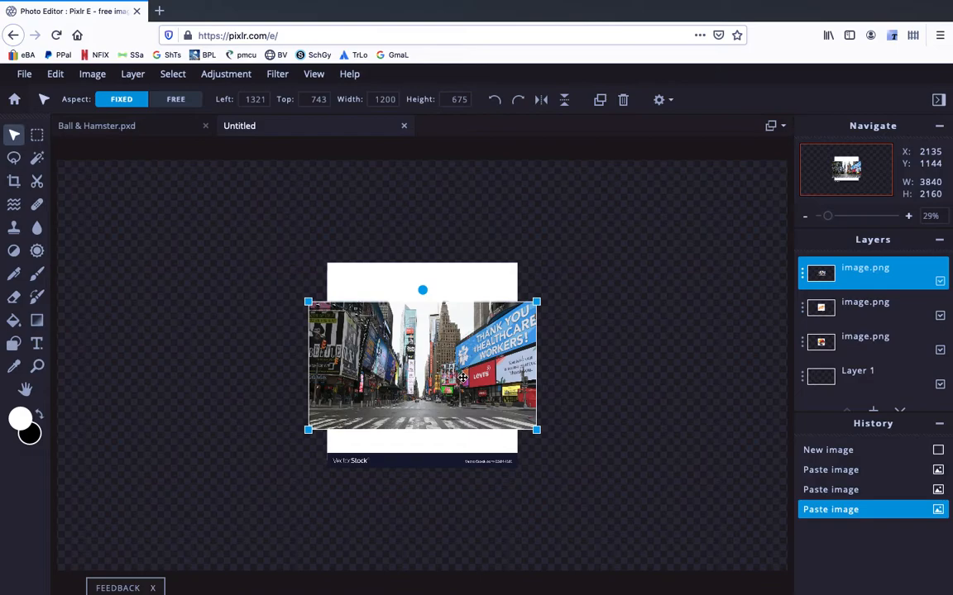